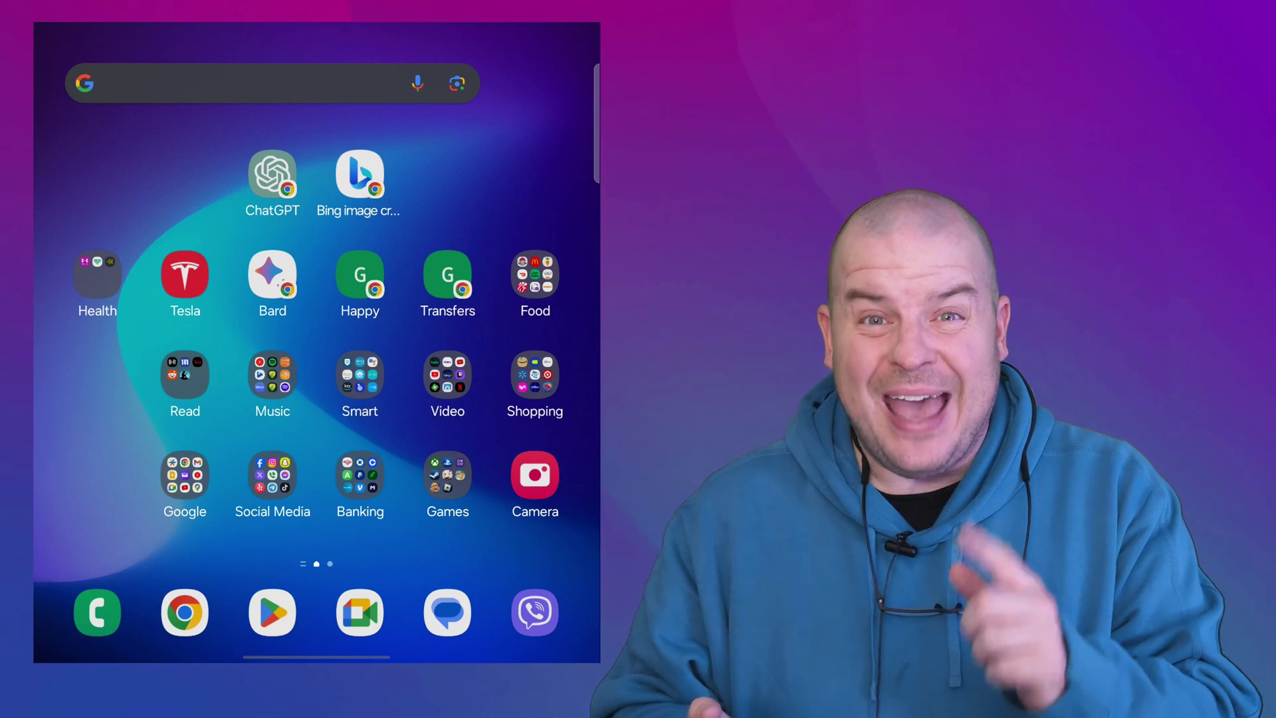
Step: Open the app drawer, page forward twice to the Gallery page, and launch Gallery
drag(239, 369, 239, 150)
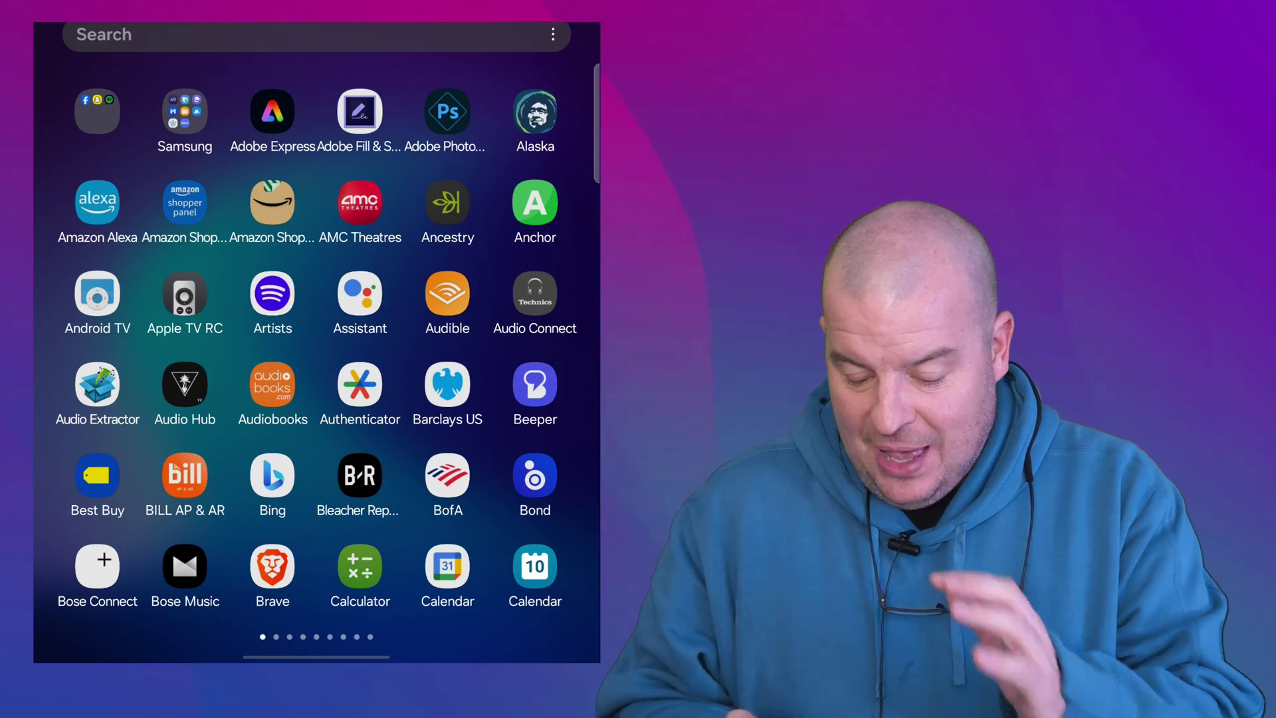
drag(479, 349, 150, 349)
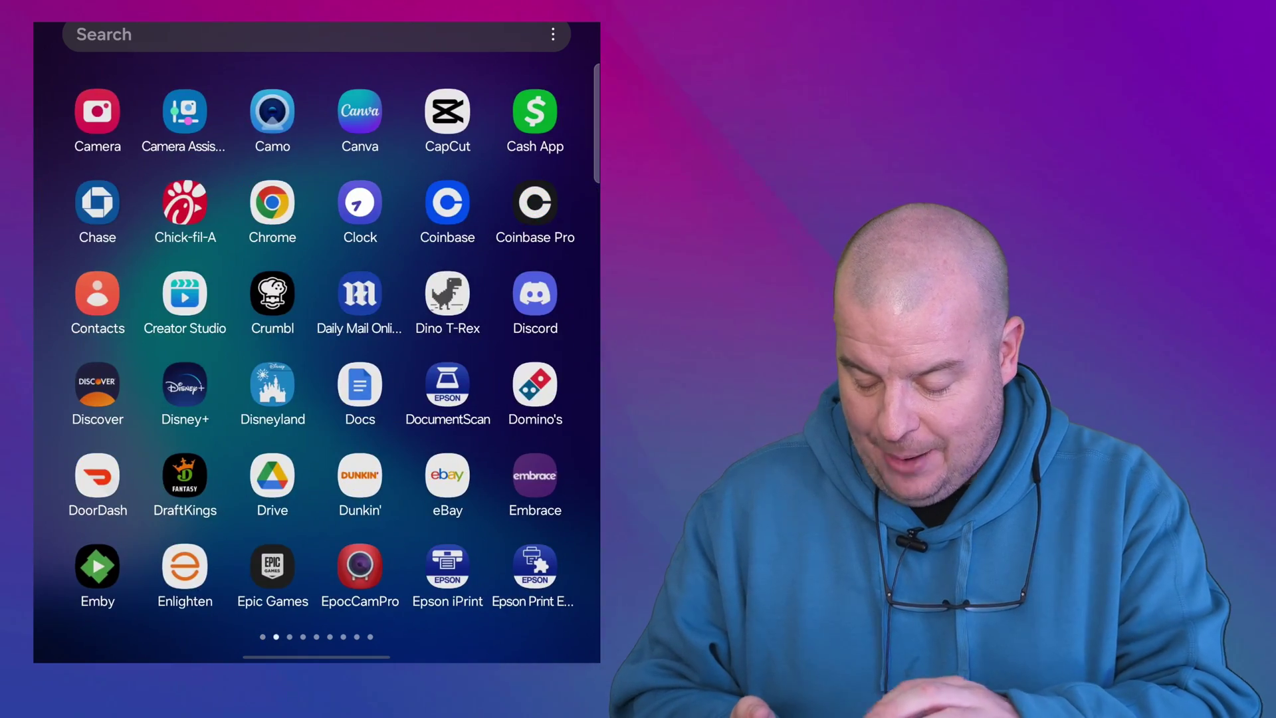
drag(480, 349, 151, 349)
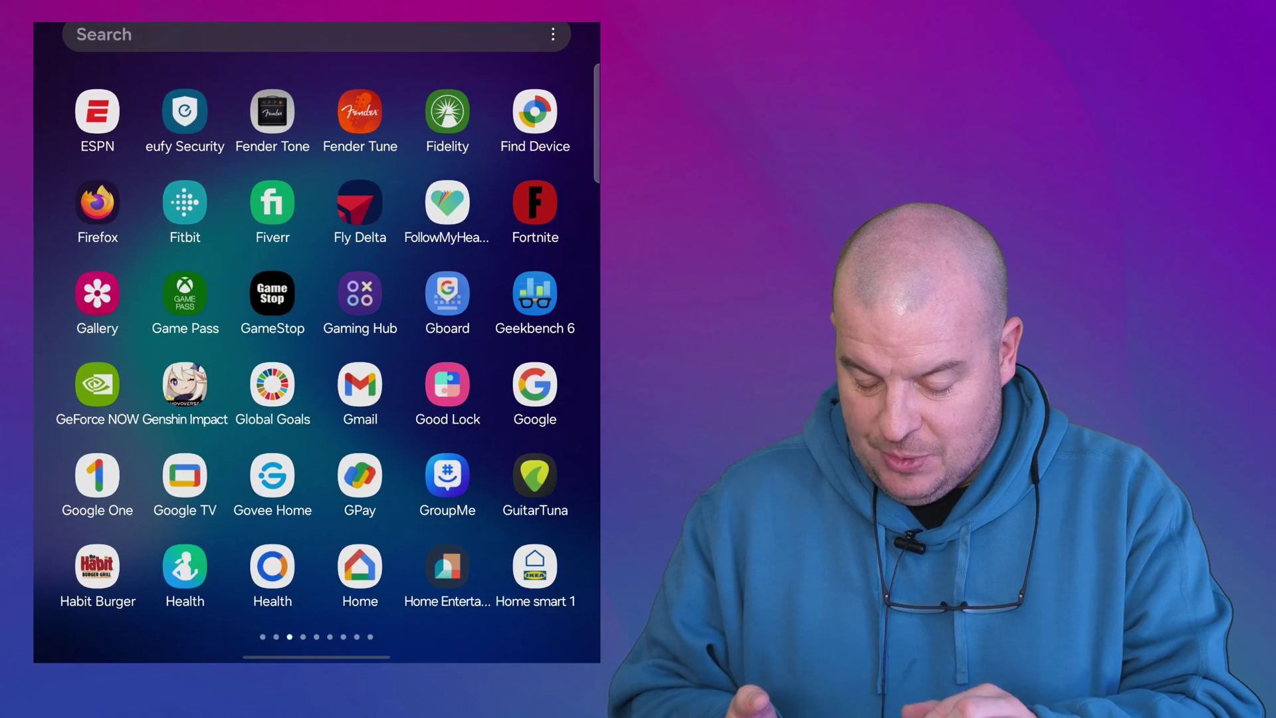
click(97, 293)
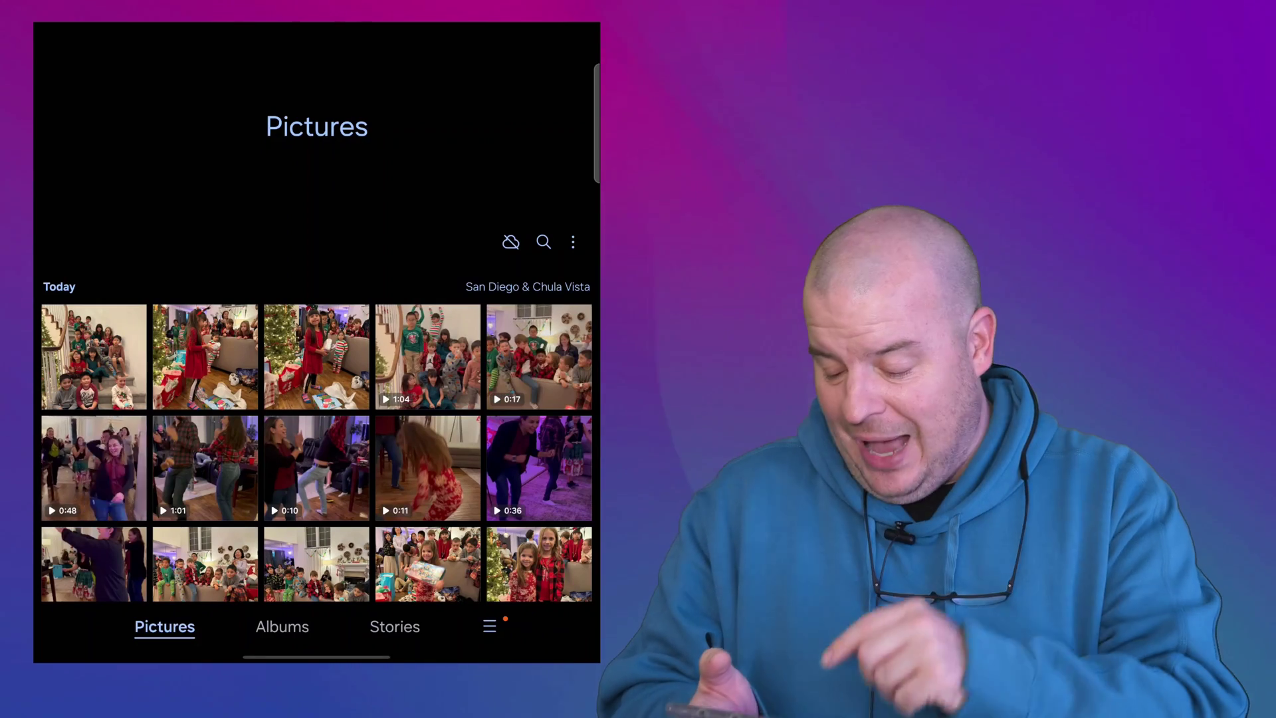
Step: Open the Gallery menu listing Videos, Favorites, Recent and Trash
click(490, 626)
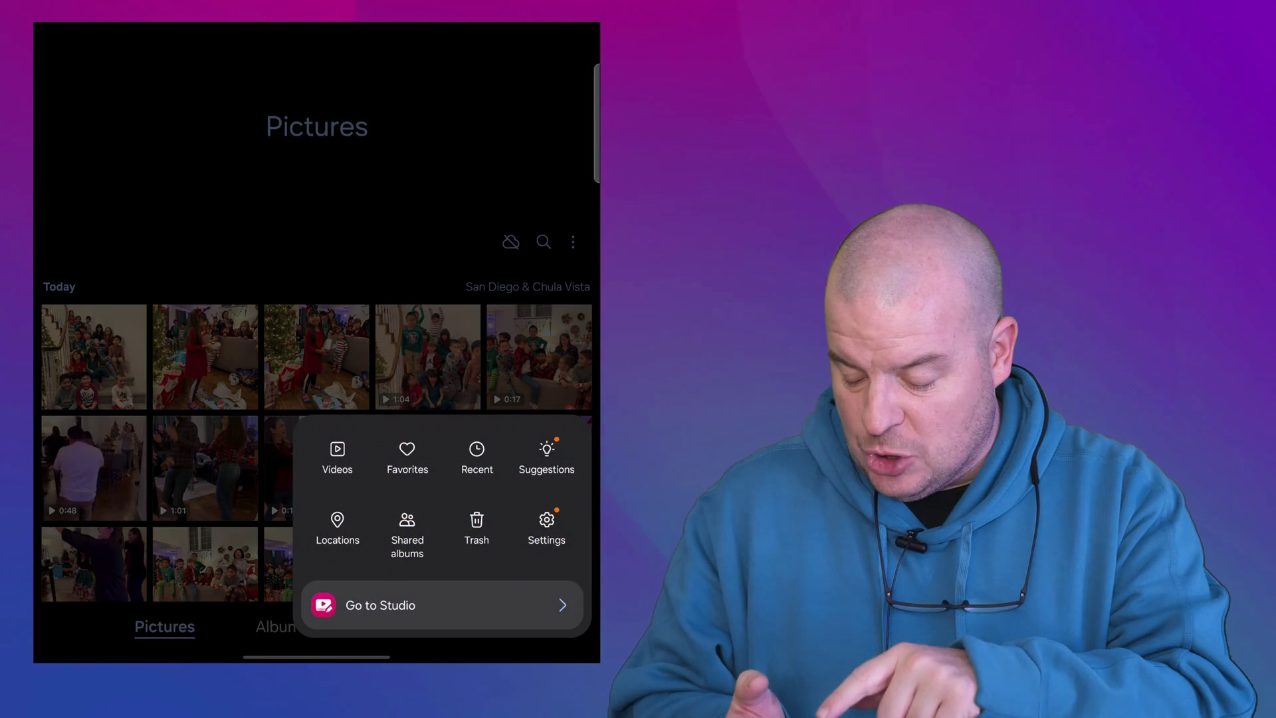
Step: Open the Gallery Trash holding 41 images and 1 video
click(476, 529)
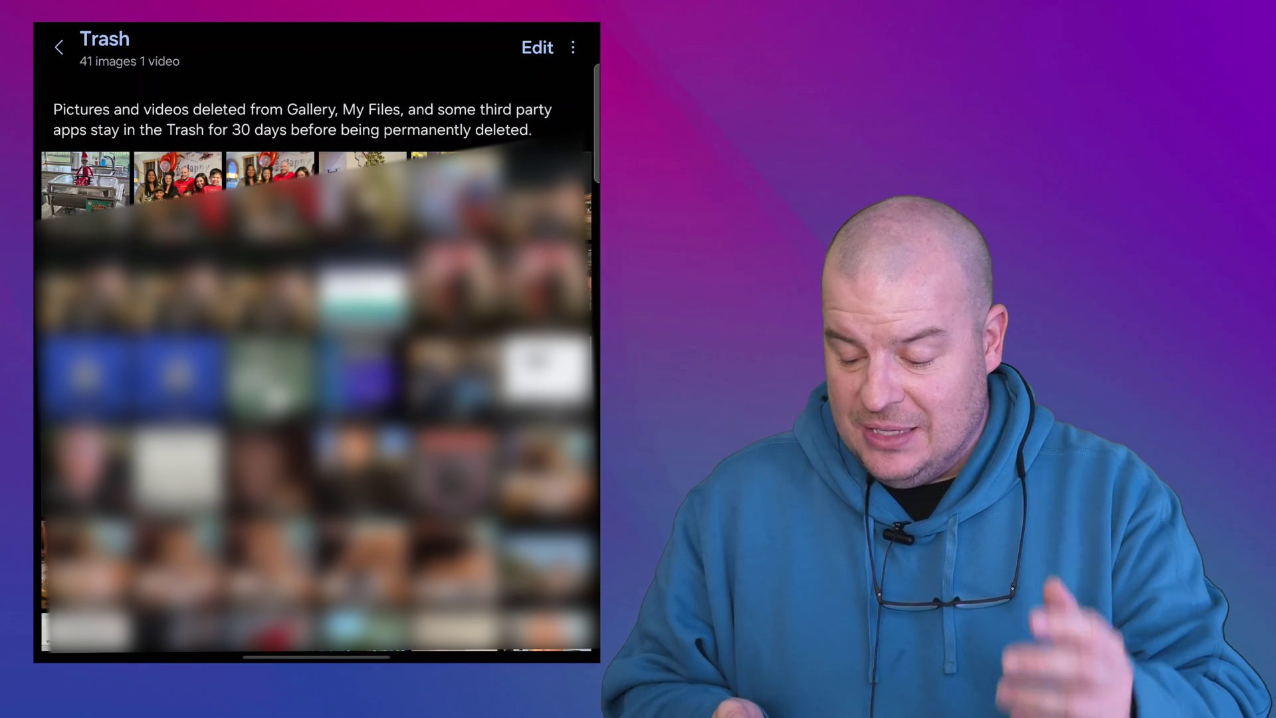
Step: Select the second and third trashed thumbnails, then launch Google Photos from the Google folder
click(537, 47)
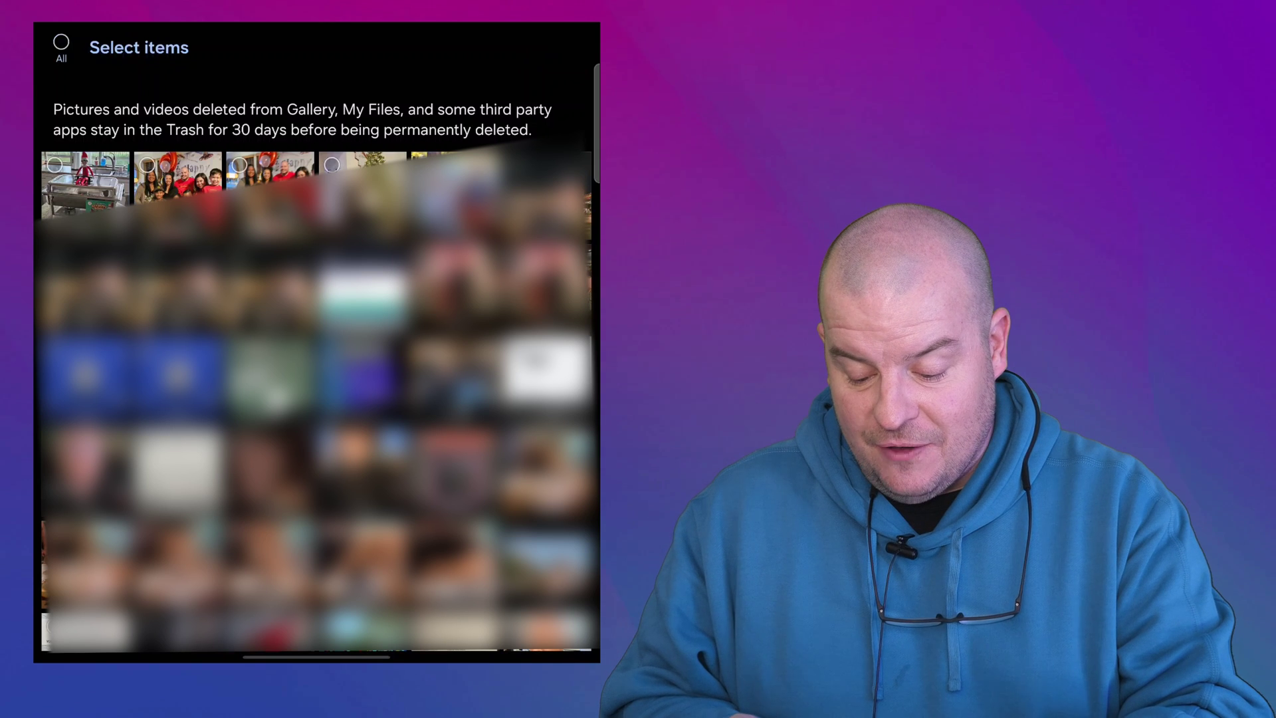
click(148, 165)
click(240, 164)
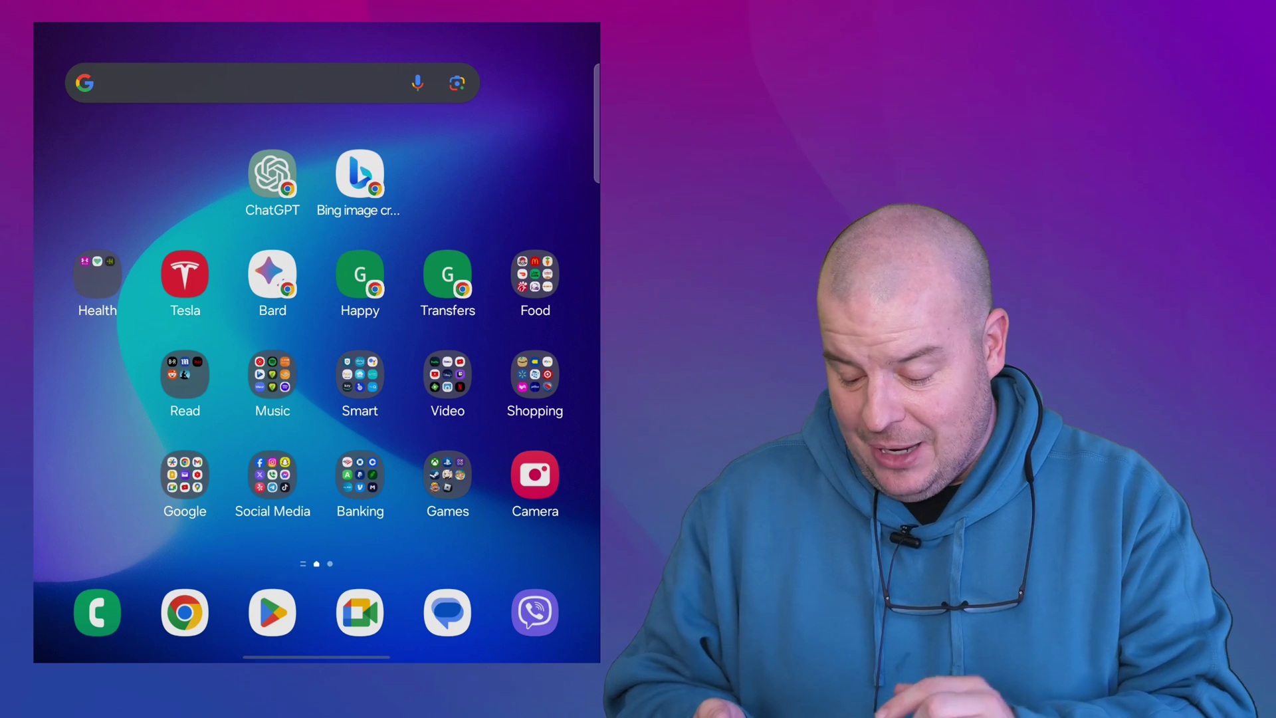
click(185, 475)
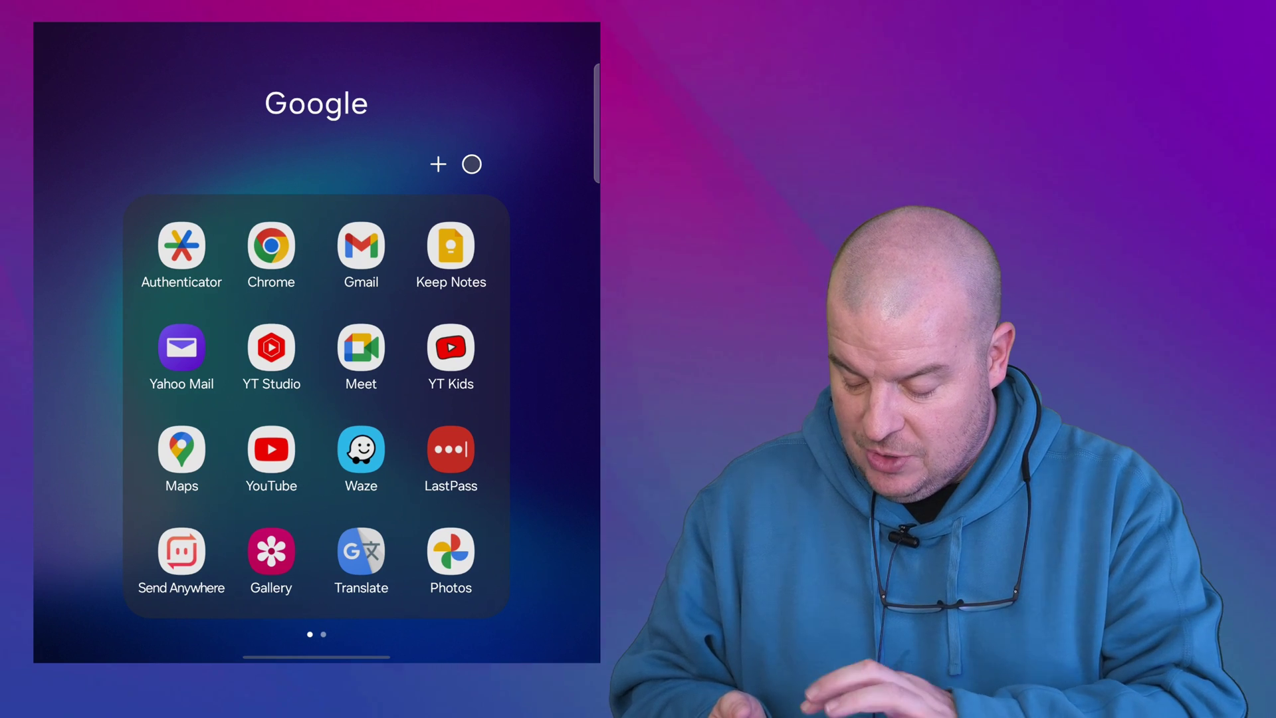
click(452, 552)
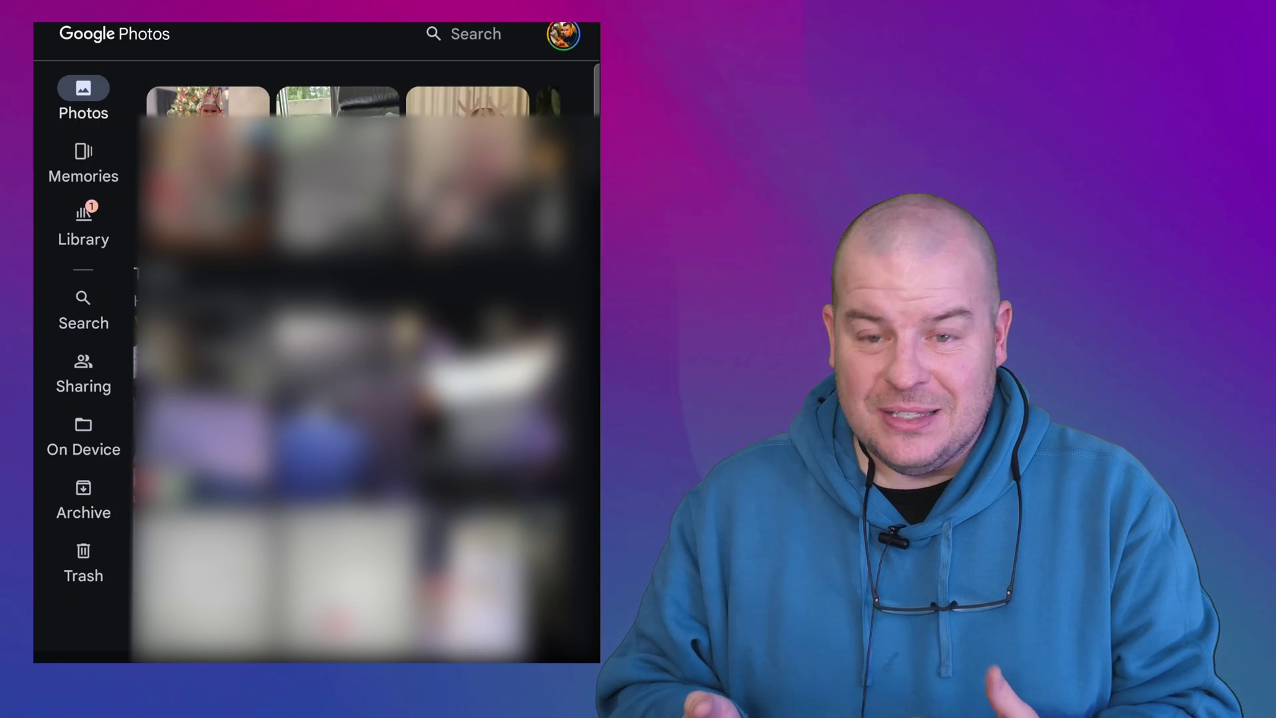
Step: Open Trash from the Google Photos navigation rail
click(83, 556)
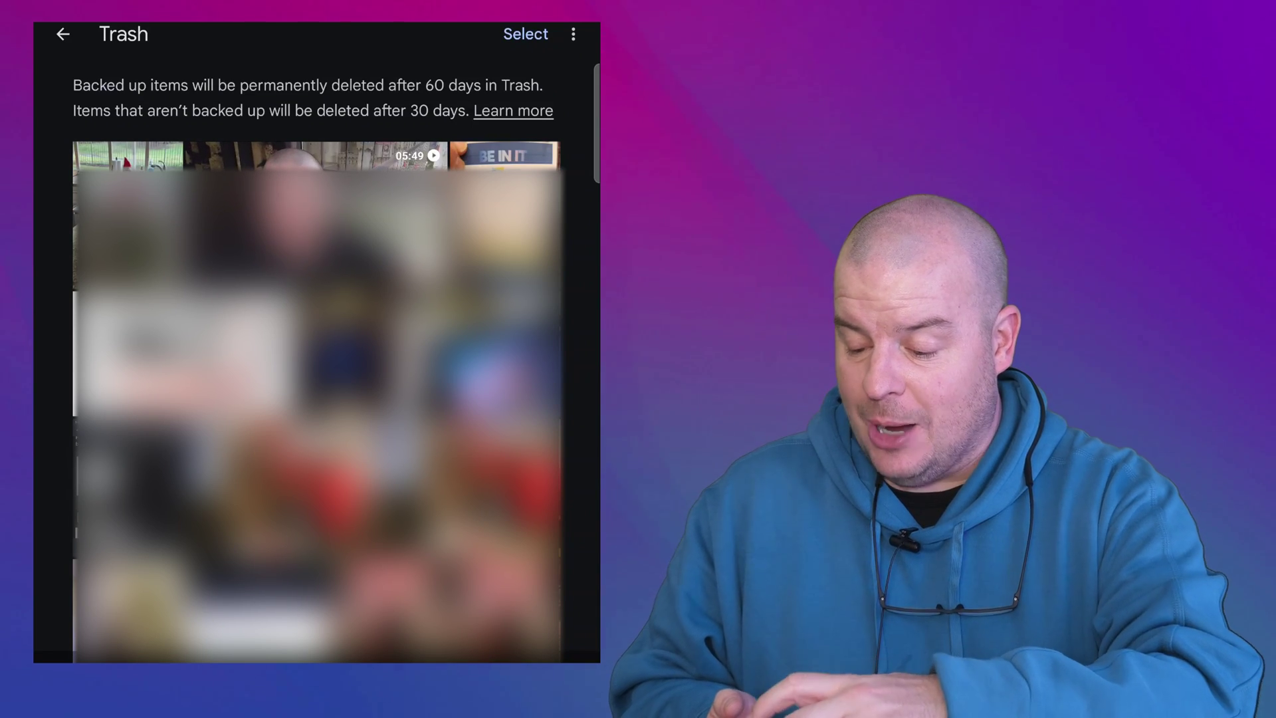
Step: Select the first thumbnail in the Google Photos Trash
click(526, 33)
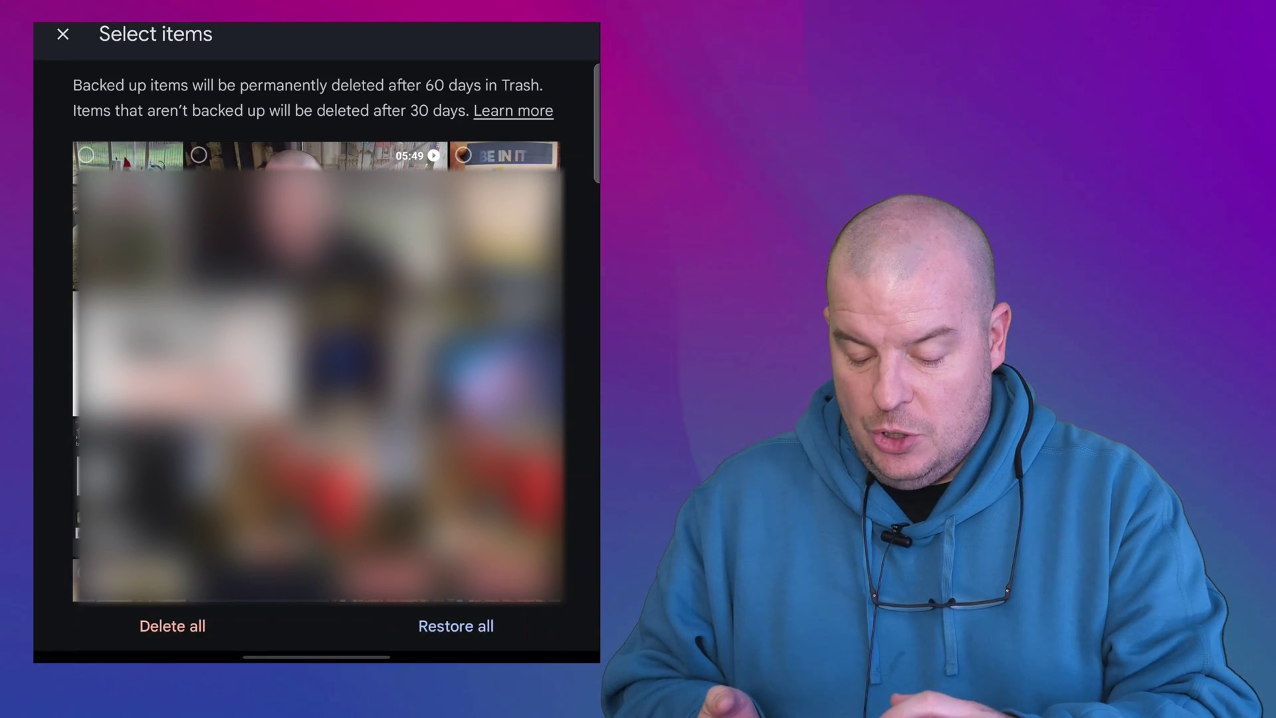
click(86, 155)
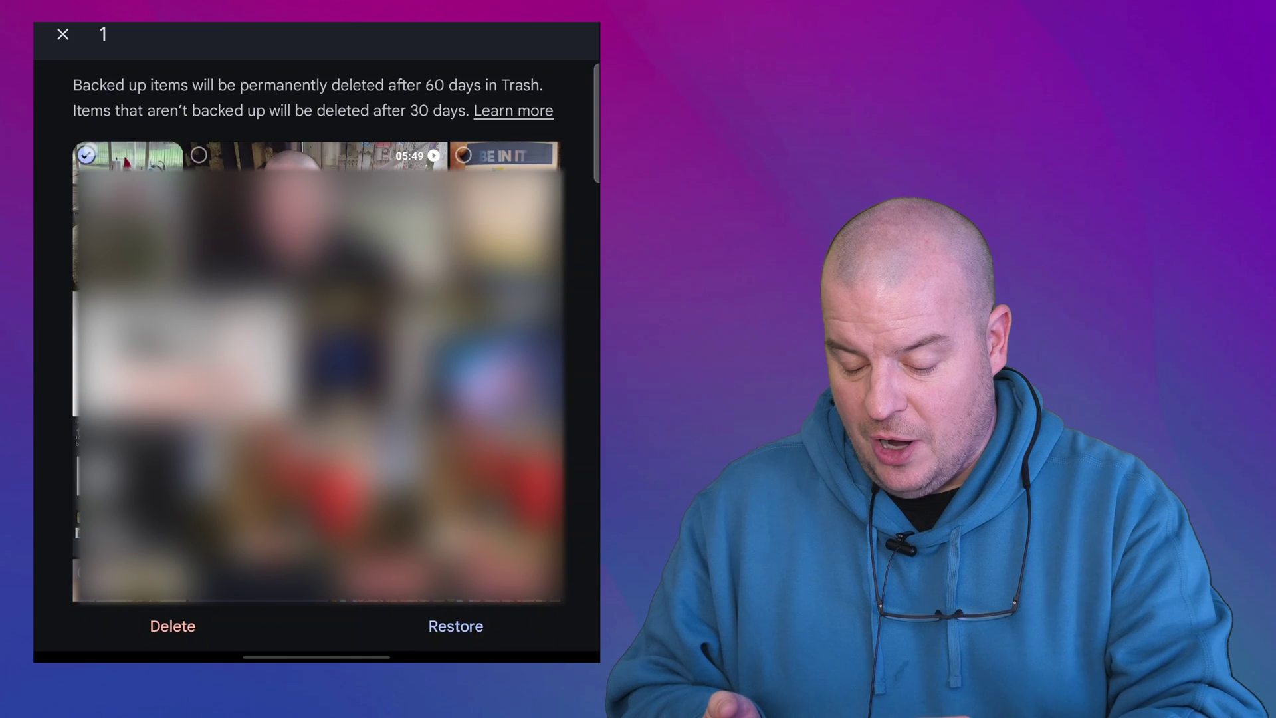